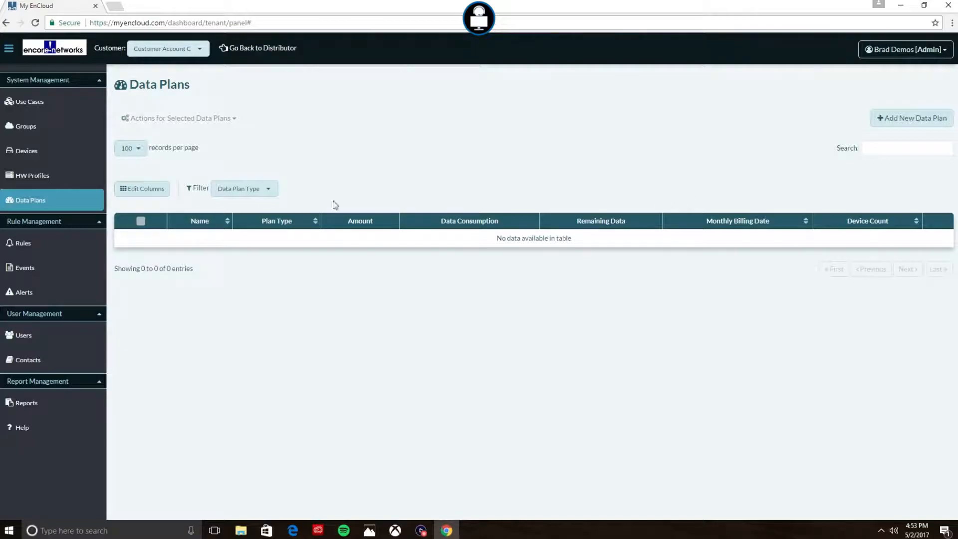
left_click(913, 120)
left_click(490, 145)
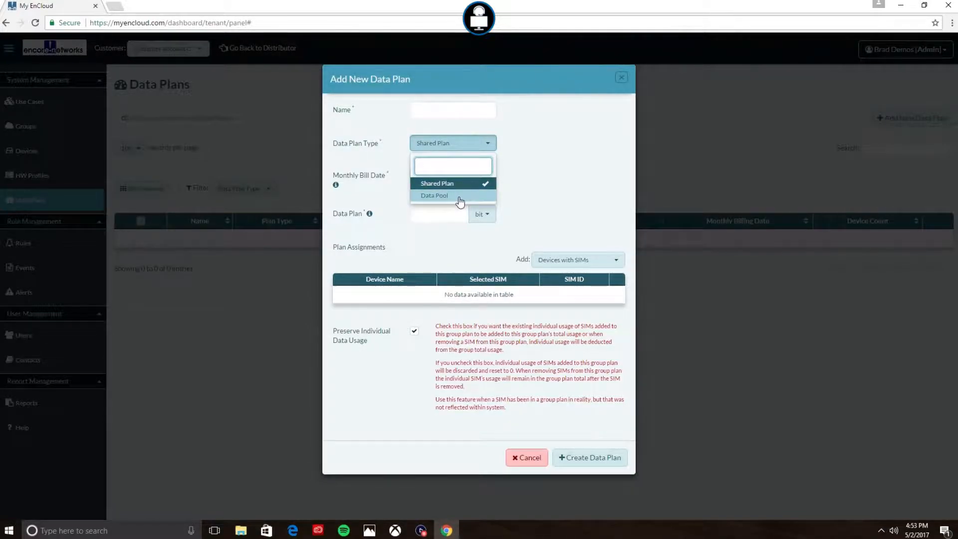
left_click(529, 457)
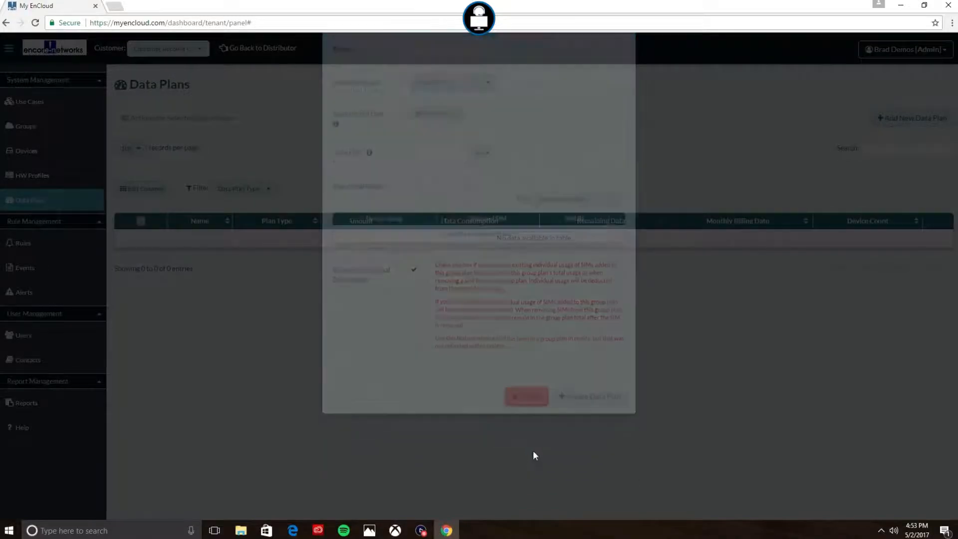
- Open the data plan settings for Device 0003 and check the SIM choices, keeping SIM-1
left_click(30, 158)
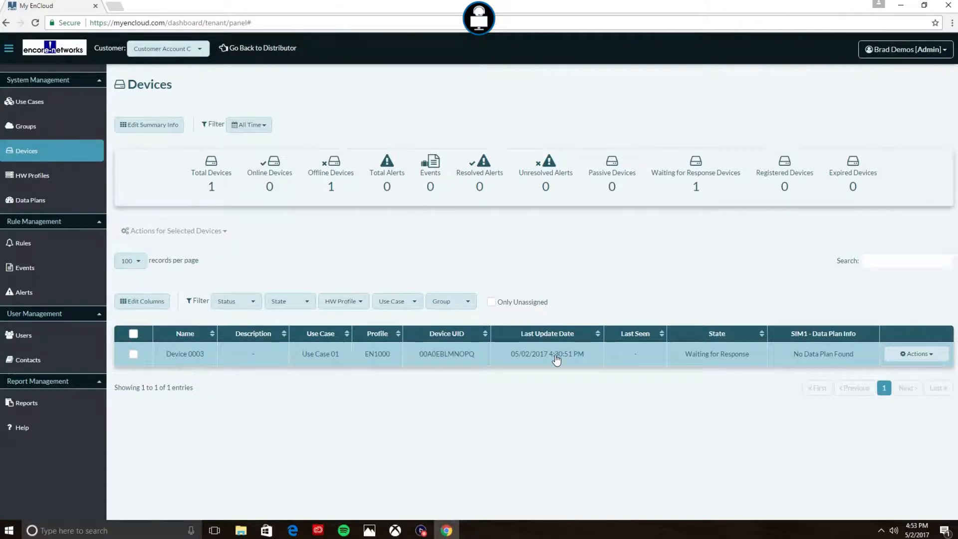
left_click(912, 355)
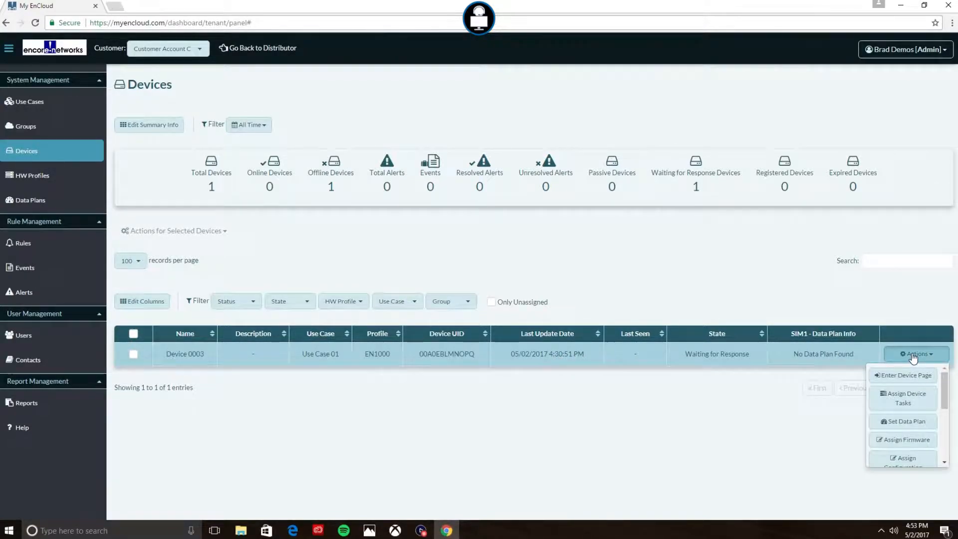
left_click(904, 421)
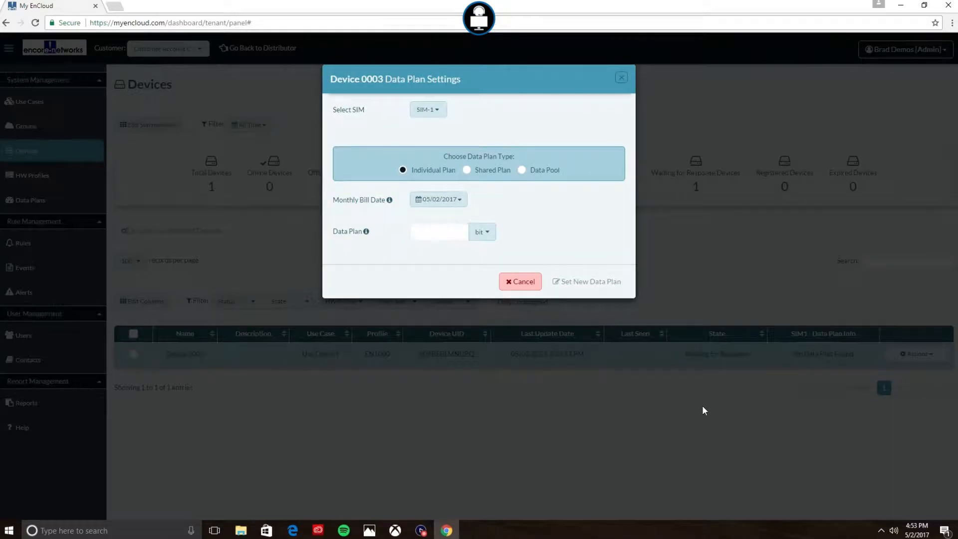
left_click(440, 113)
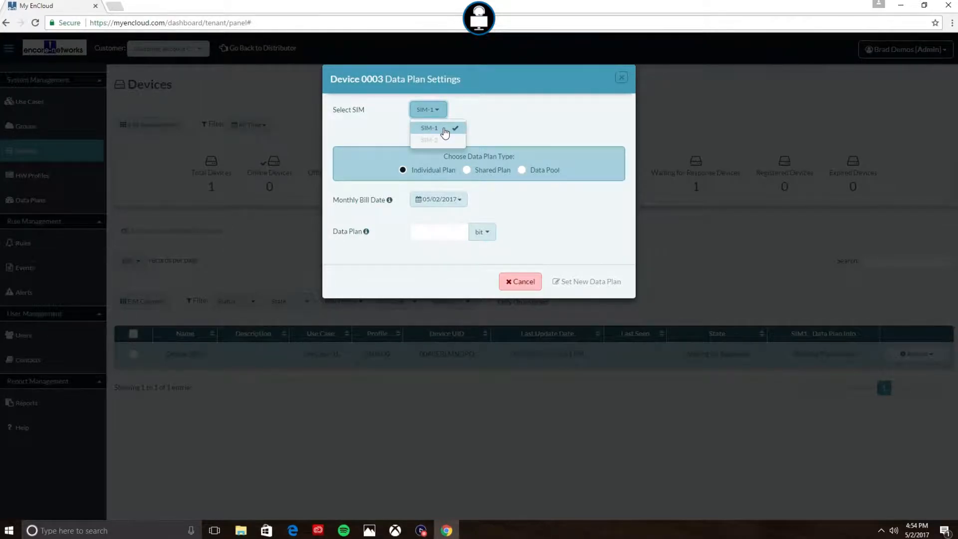
left_click(494, 109)
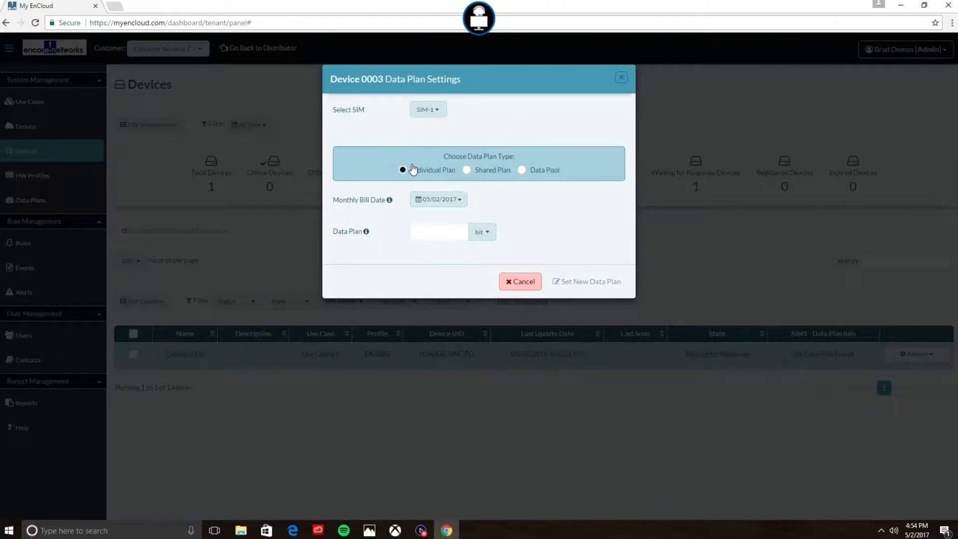
- Set an individual plan of 25 MB for Device 0003 with a monthly bill date of 05/26/2017
left_click(442, 202)
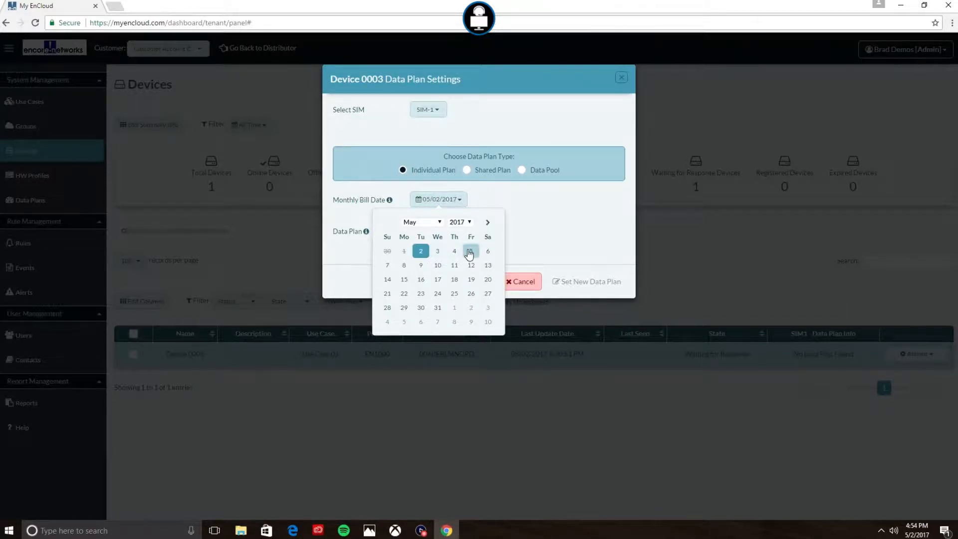
left_click(471, 293)
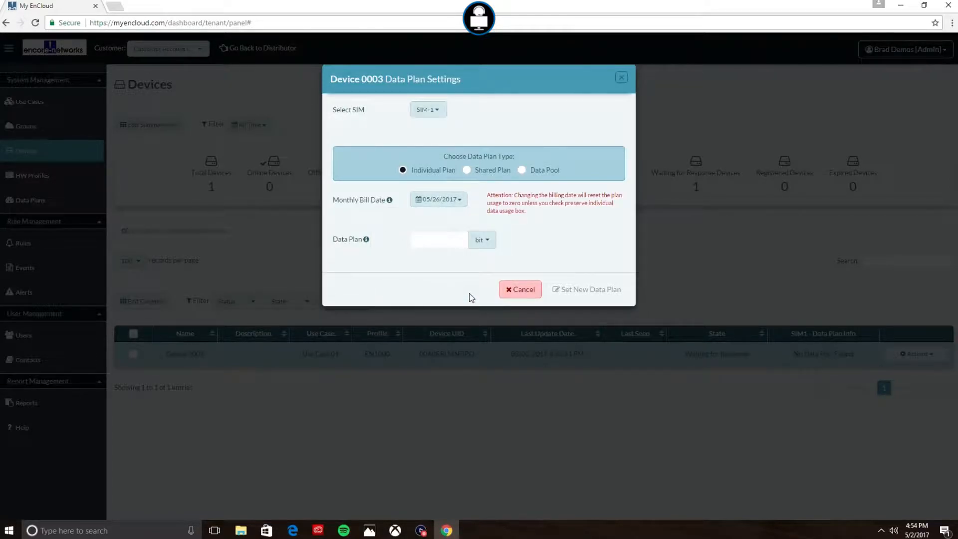
left_click(433, 242)
type("2")
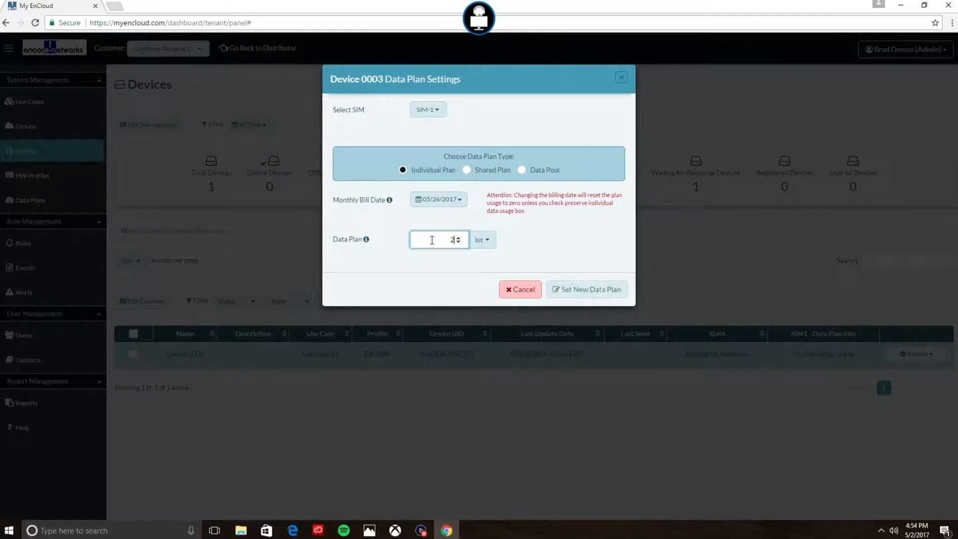
left_click(482, 240)
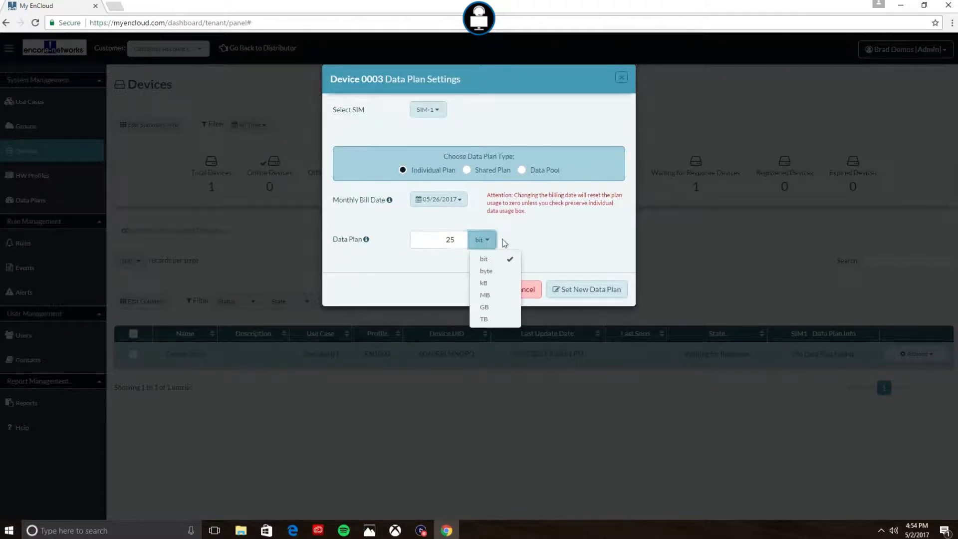
left_click(491, 294)
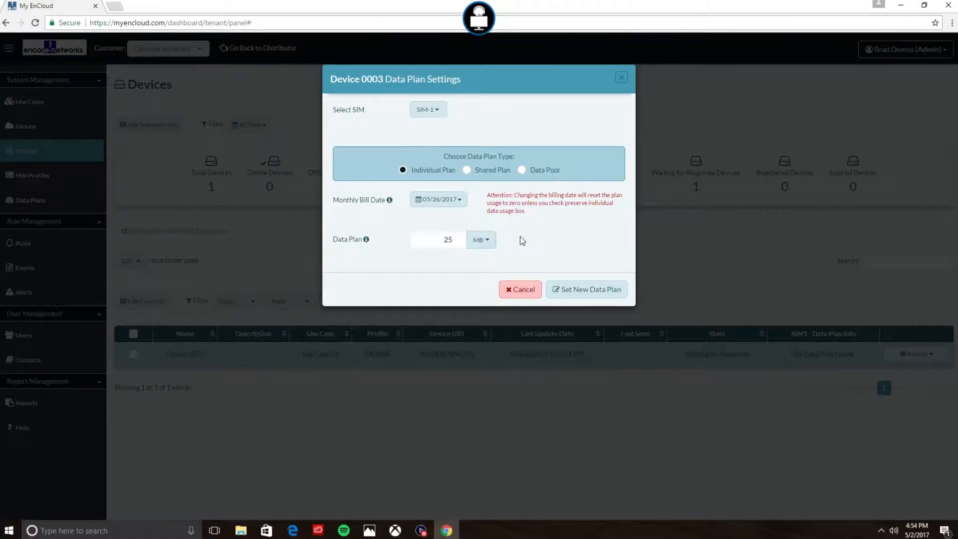
left_click(592, 295)
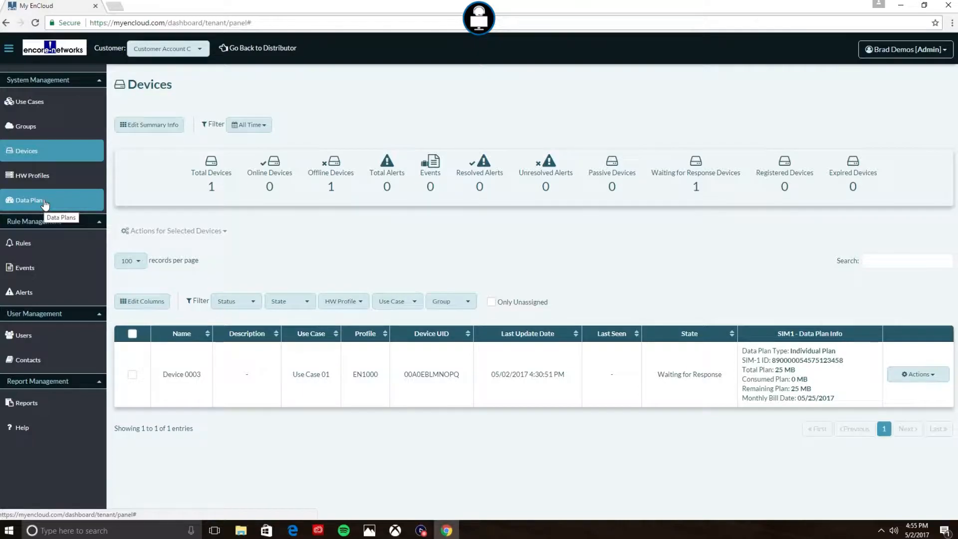
- Start a new data plan of type Shared Plan and name it "Shared plan one"
left_click(44, 200)
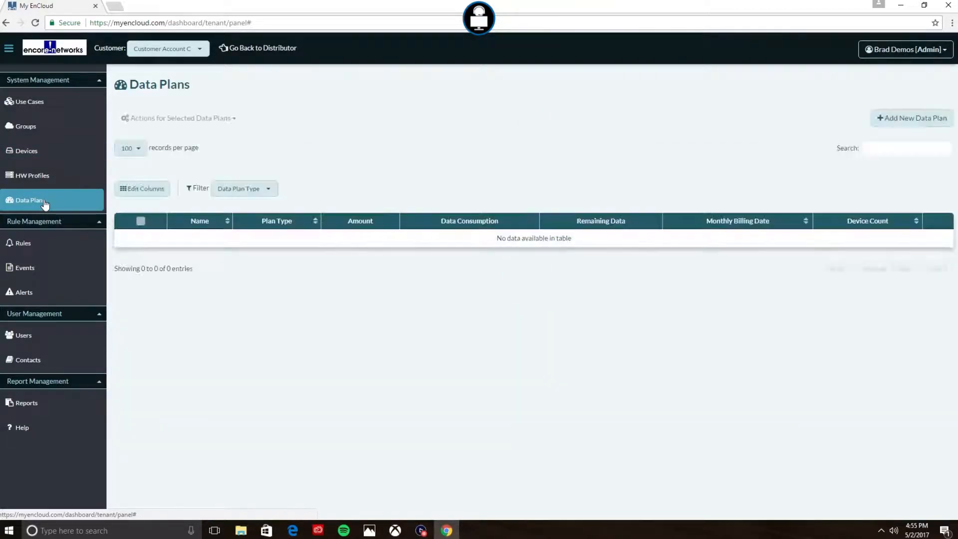
left_click(920, 120)
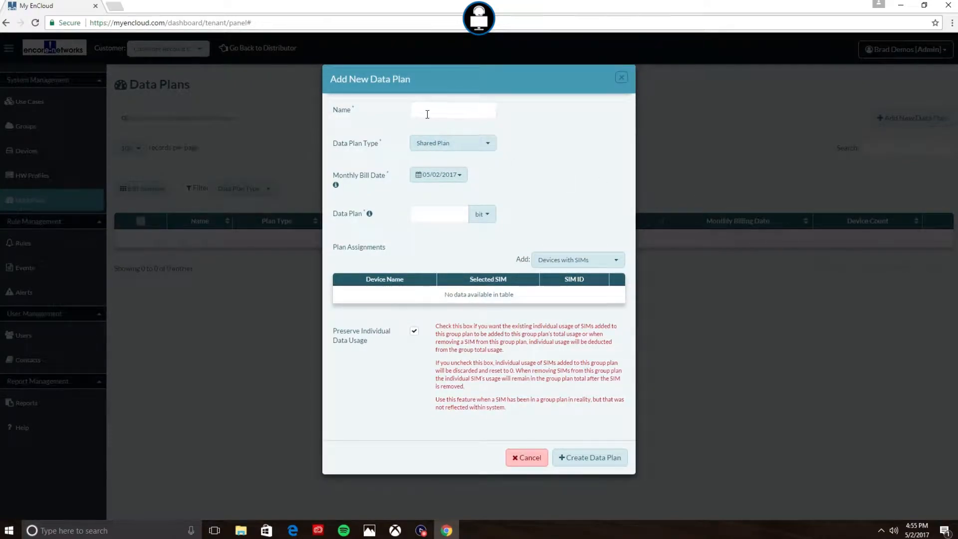
left_click(435, 143)
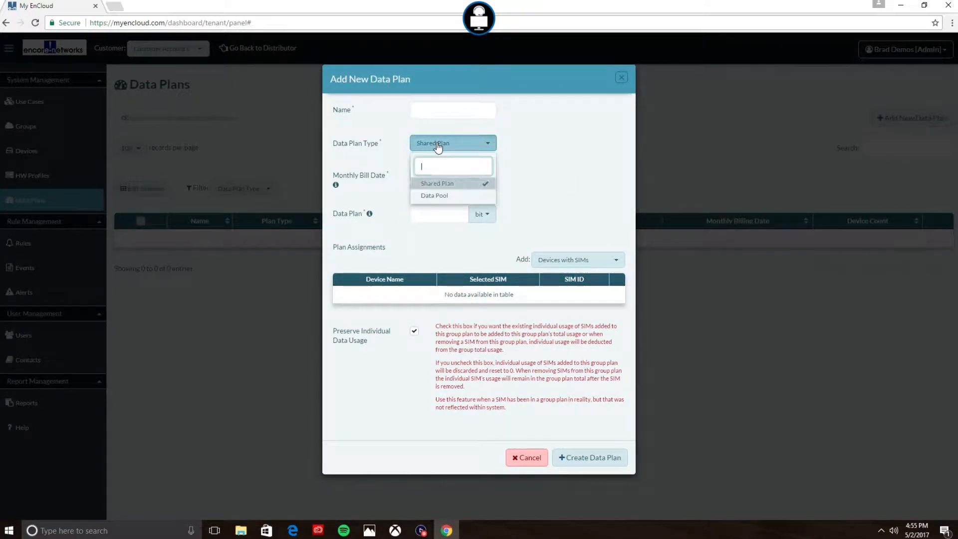
left_click(459, 184)
left_click(438, 111)
type("Shared plan one")
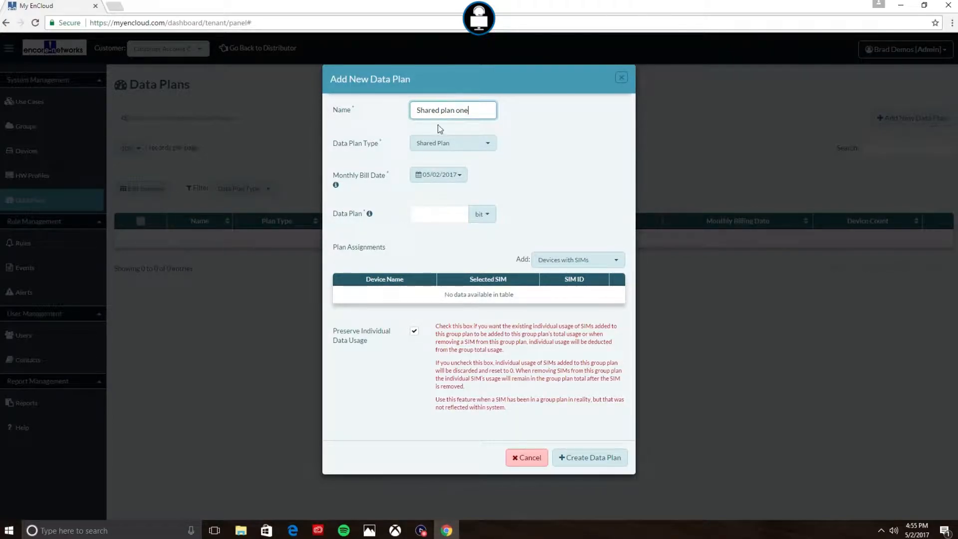
- Set the shared plan's monthly bill date to 05/29/2017 and its data amount to 10 GB
left_click(454, 175)
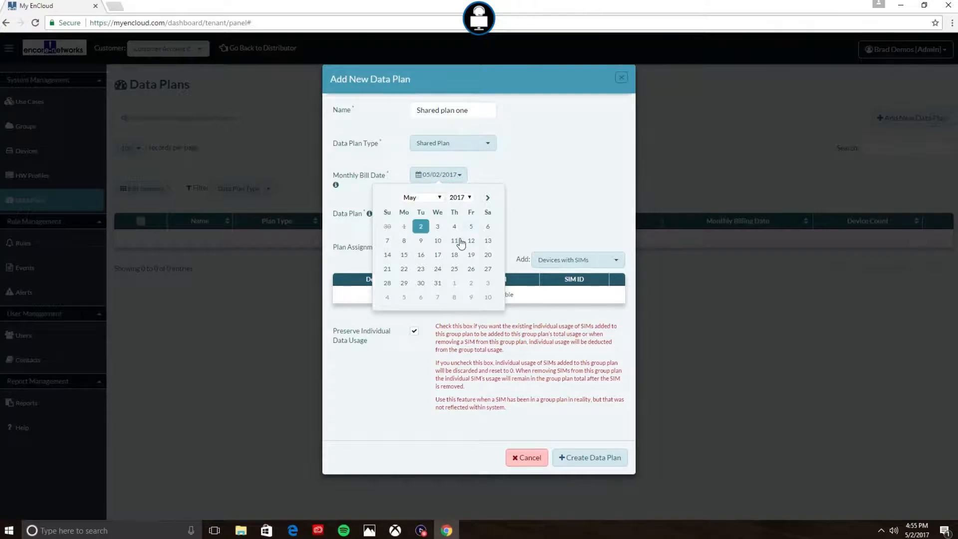
left_click(455, 269)
left_click(459, 184)
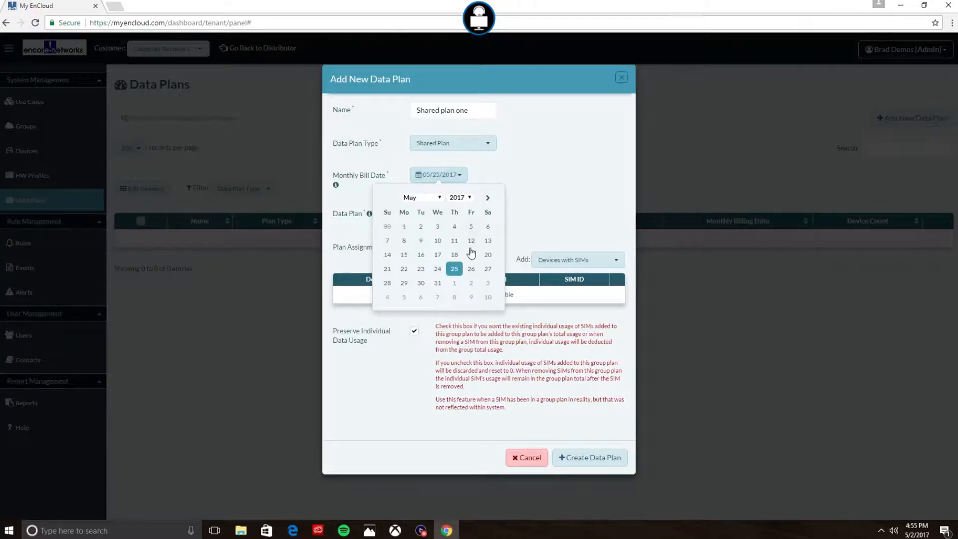
left_click(407, 286)
left_click(442, 215)
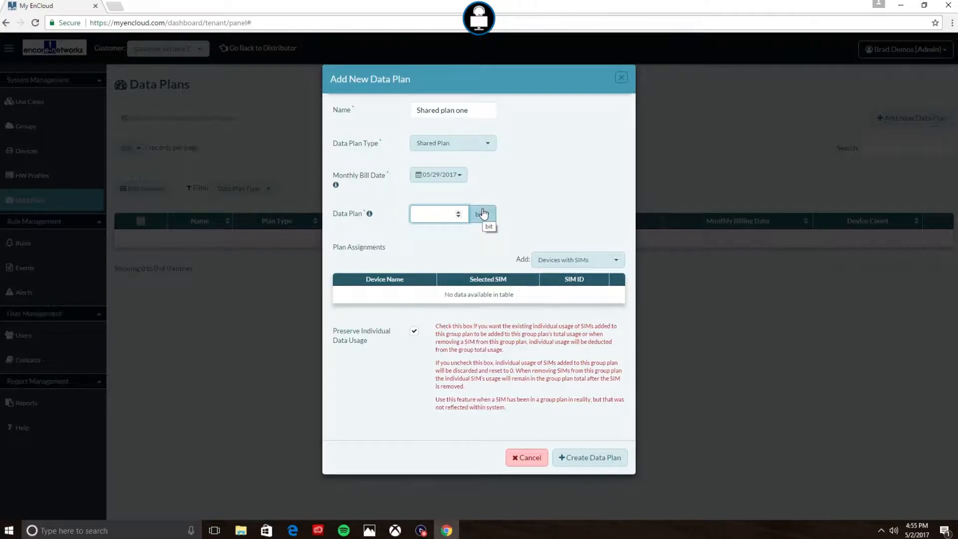
type("10")
left_click(482, 214)
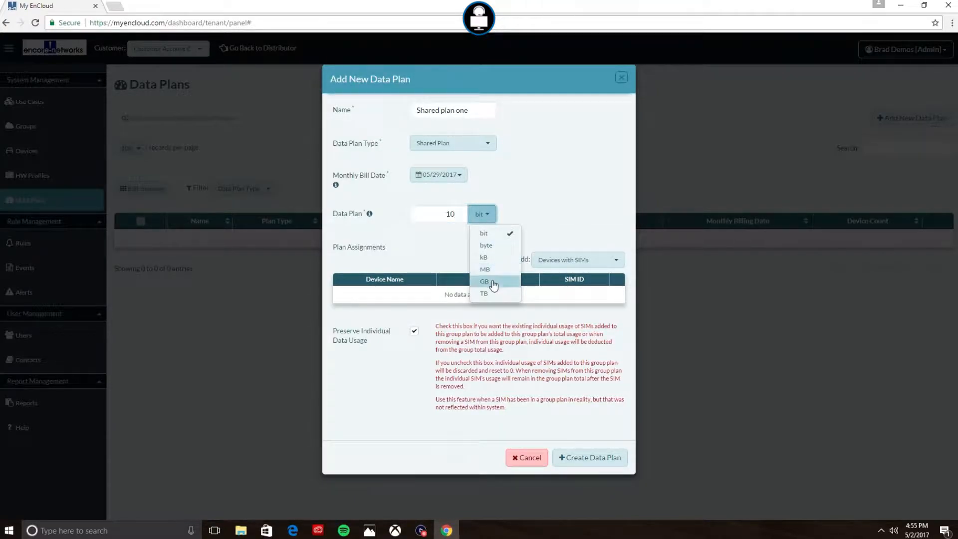
left_click(488, 278)
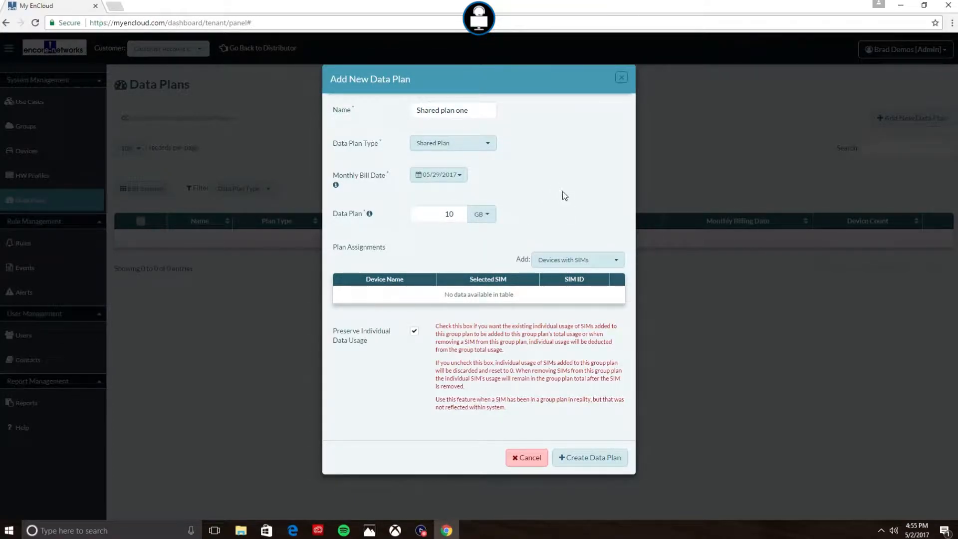
- Check the devices with SIMs offered for assignment and create the shared plan without adding any
left_click(602, 258)
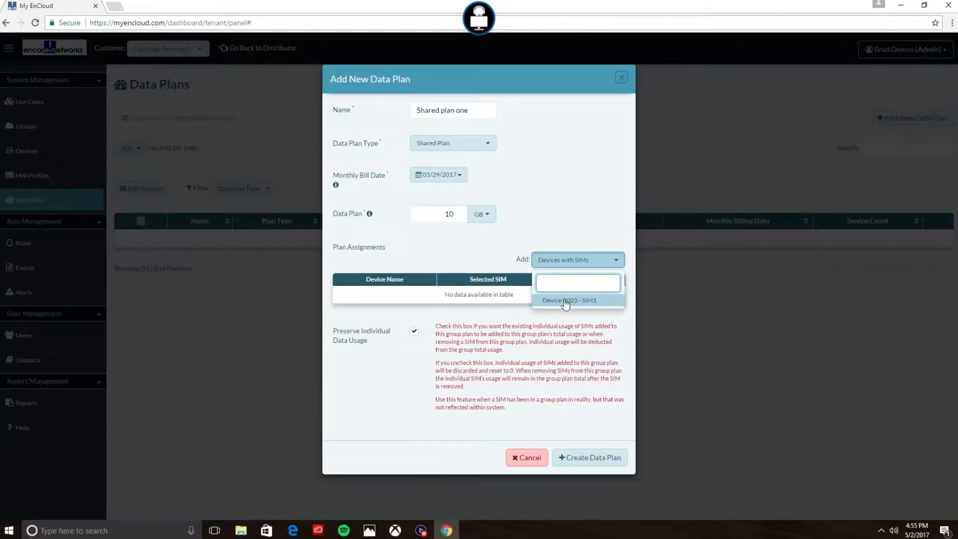
left_click(564, 226)
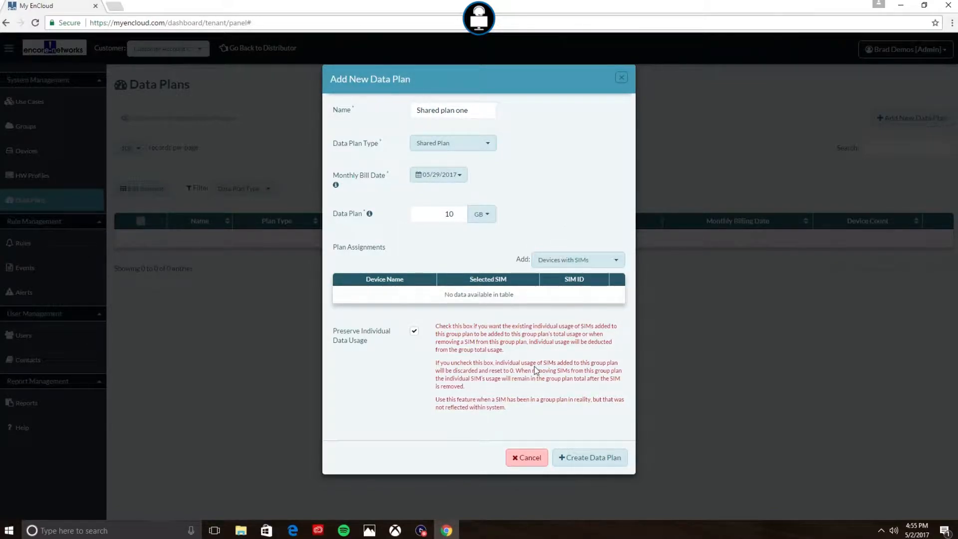
left_click(579, 457)
- Open Device 0003's data plan settings and try the Shared Plan type
left_click(39, 155)
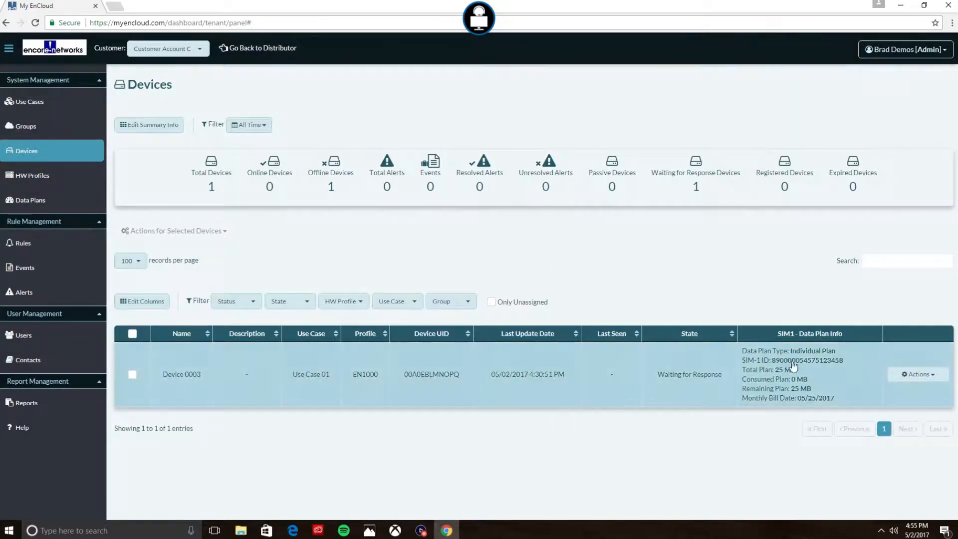
left_click(919, 375)
left_click(906, 443)
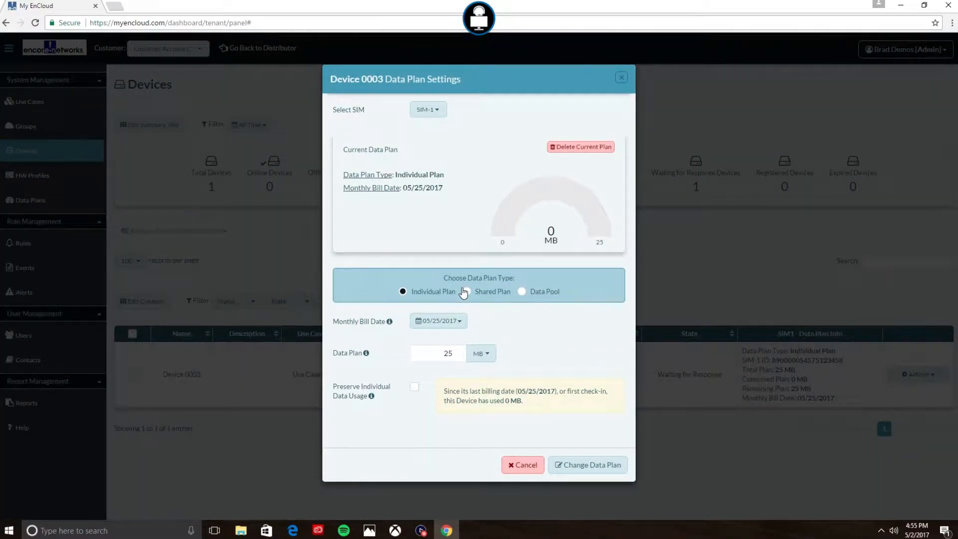
left_click(467, 292)
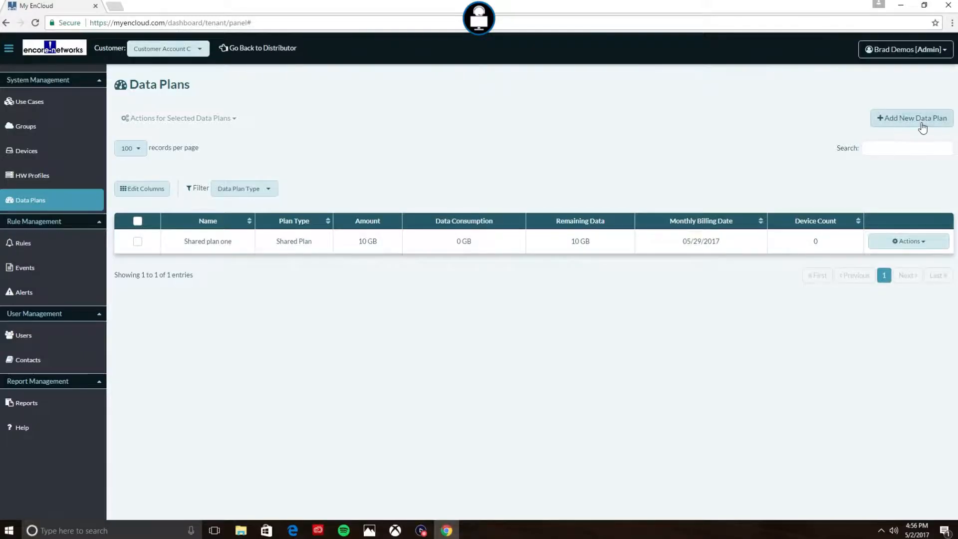
- Start another new data plan named "Data Pool one" with the type Data Pool
left_click(921, 121)
left_click(455, 112)
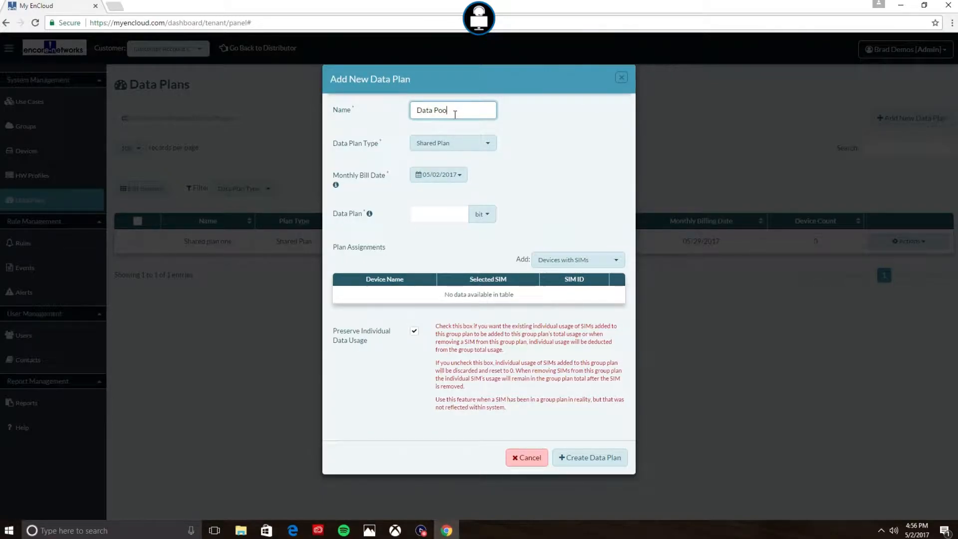
type("Data Pool one")
left_click(482, 144)
left_click(456, 196)
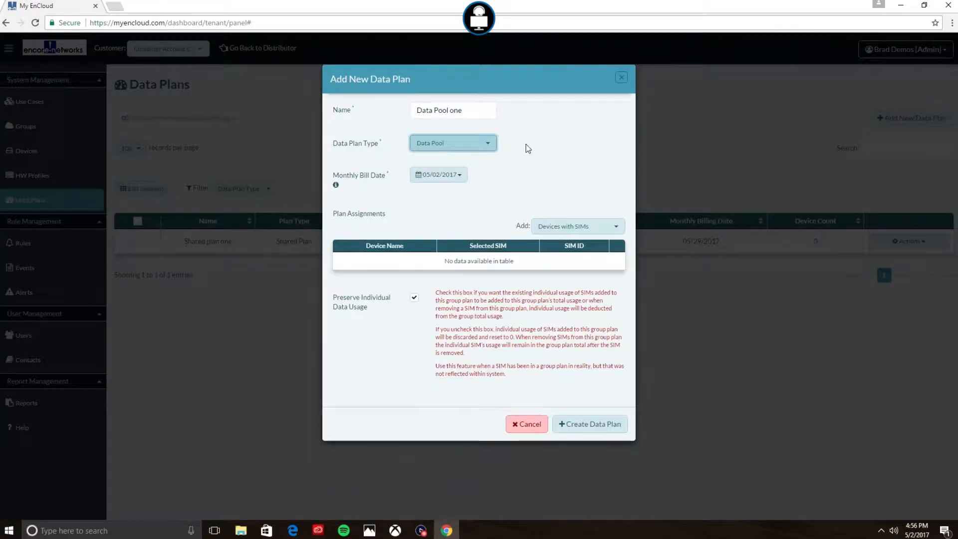
- Set the data pool's monthly bill date to 05/28/2017 and create it without assigning any device
left_click(460, 175)
left_click(392, 284)
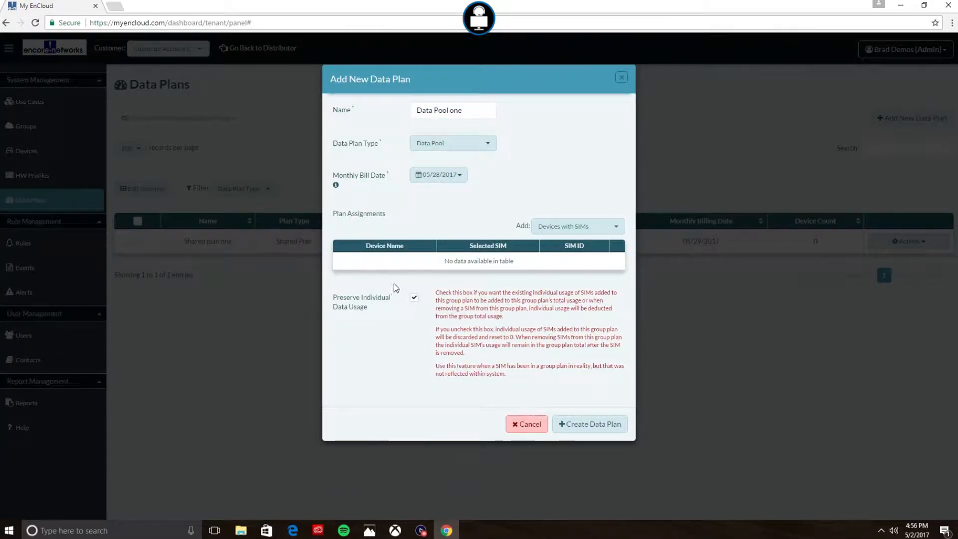
left_click(607, 226)
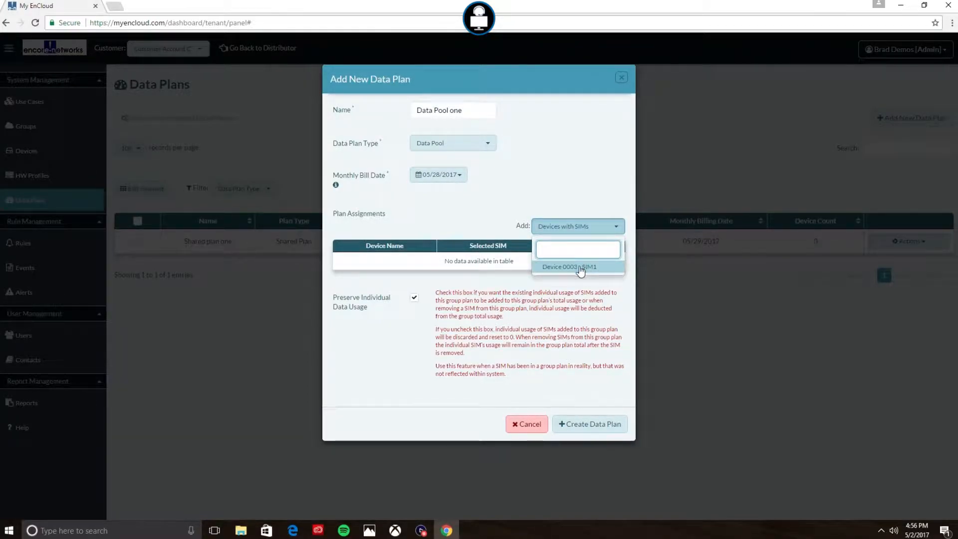
left_click(584, 231)
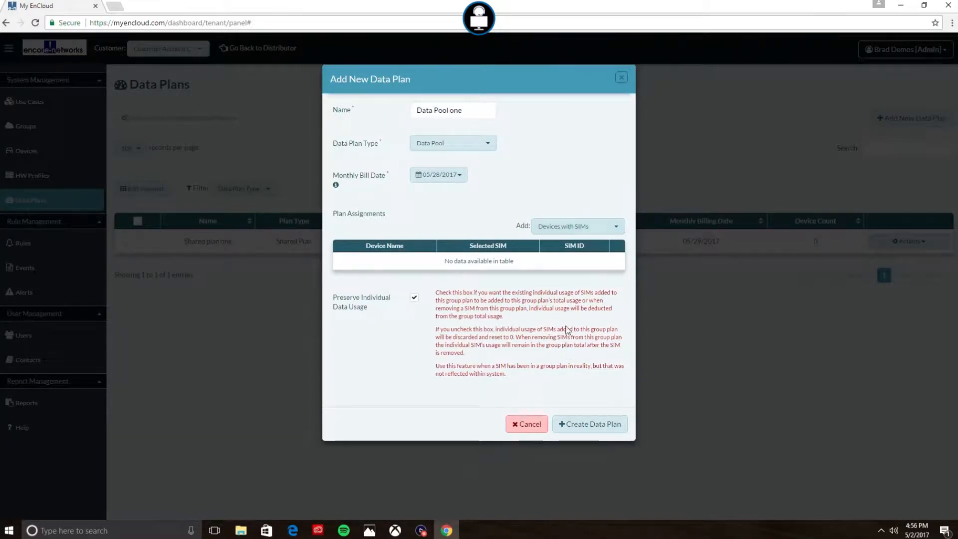
left_click(602, 428)
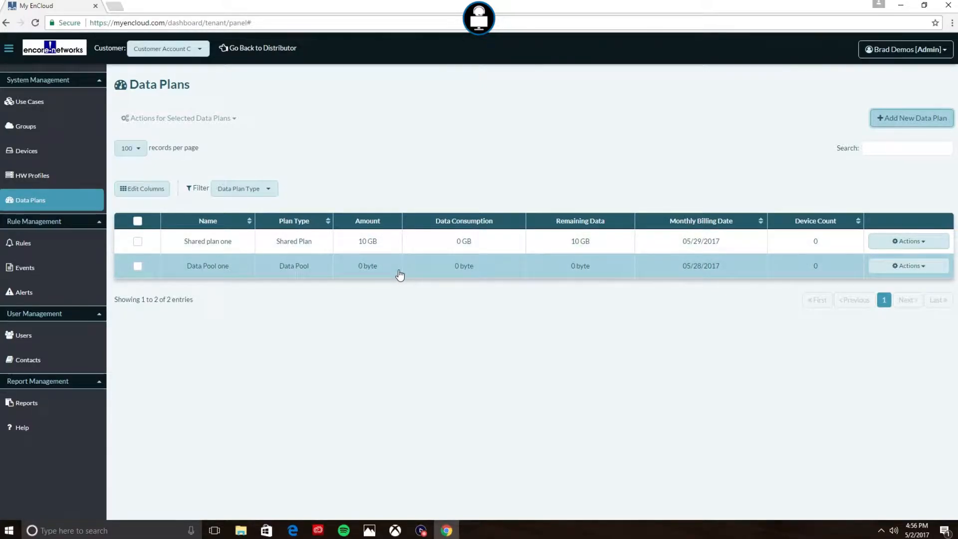
- Assign Device 0003's SIM-1 to the Data Pool plan "Data Pool one" with Preserve Individual Data Usage enabled
left_click(47, 153)
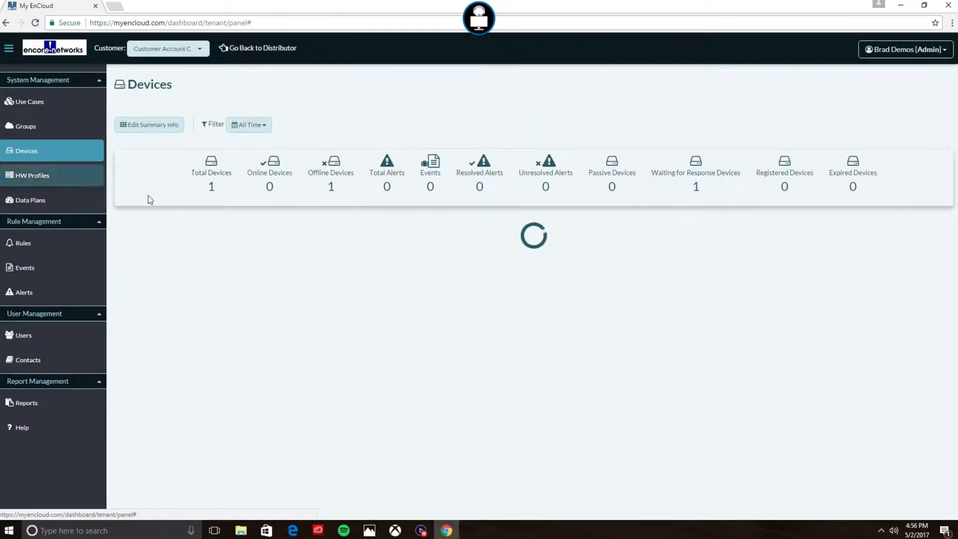
left_click(917, 374)
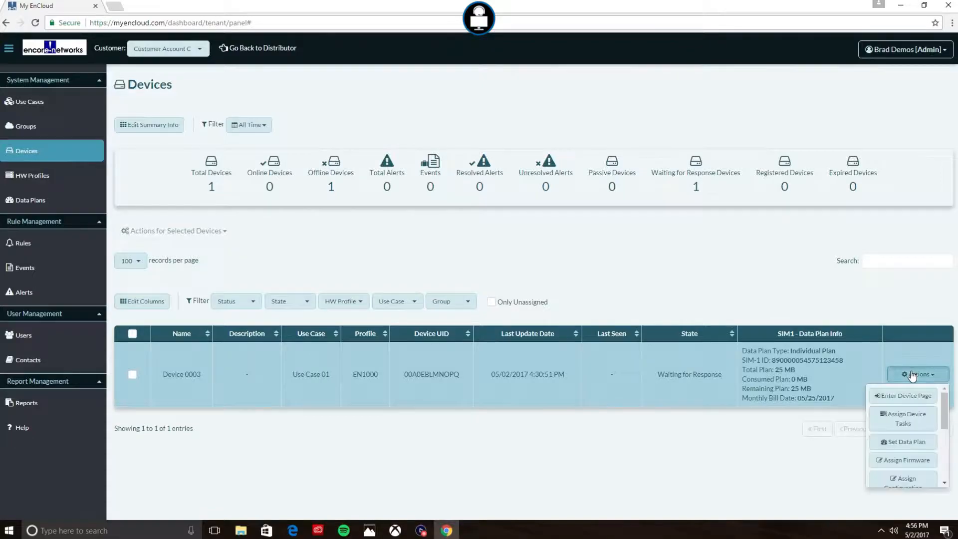
left_click(909, 443)
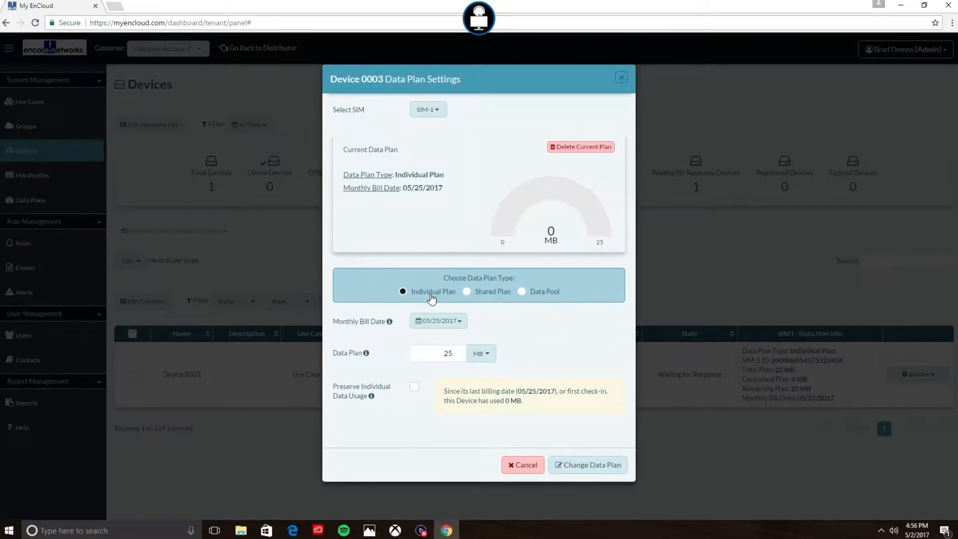
left_click(522, 294)
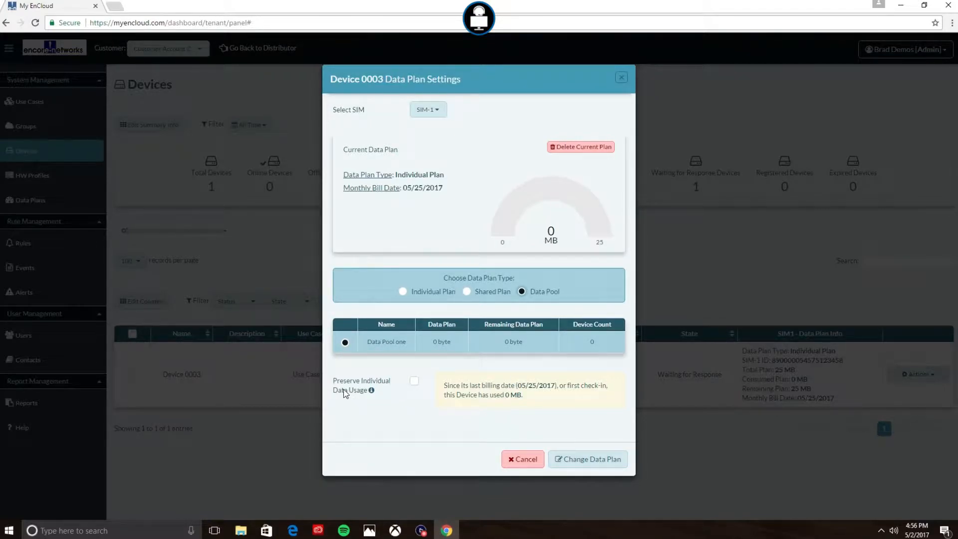
left_click(414, 382)
left_click(595, 459)
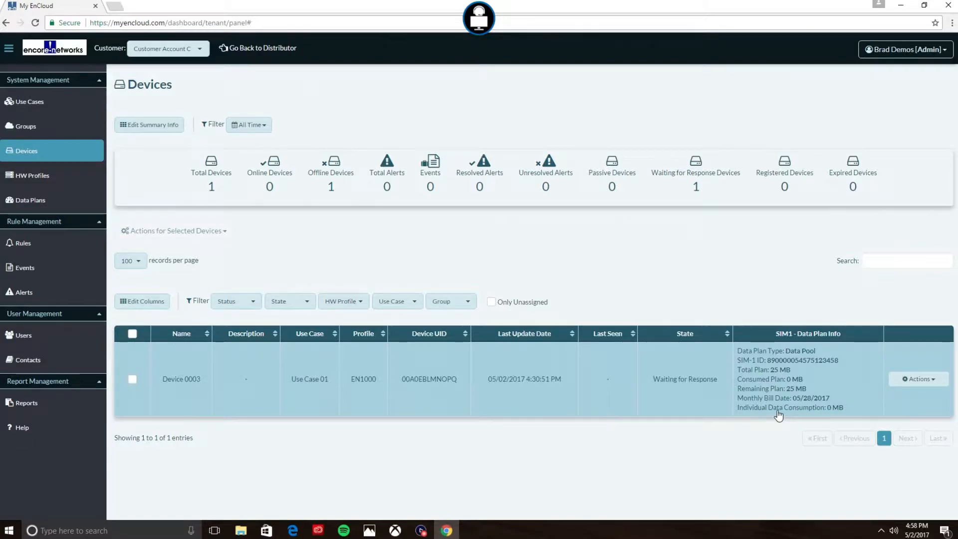
- In Device 0003's data plan settings, choose an Individual Plan of 30 MB with Preserve Individual Data Usage enabled
left_click(919, 379)
left_click(904, 447)
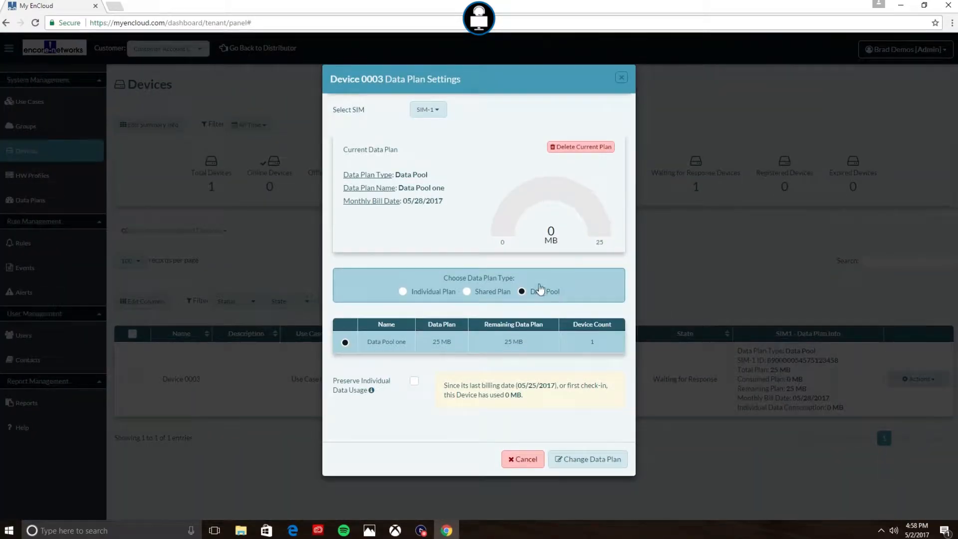
left_click(403, 292)
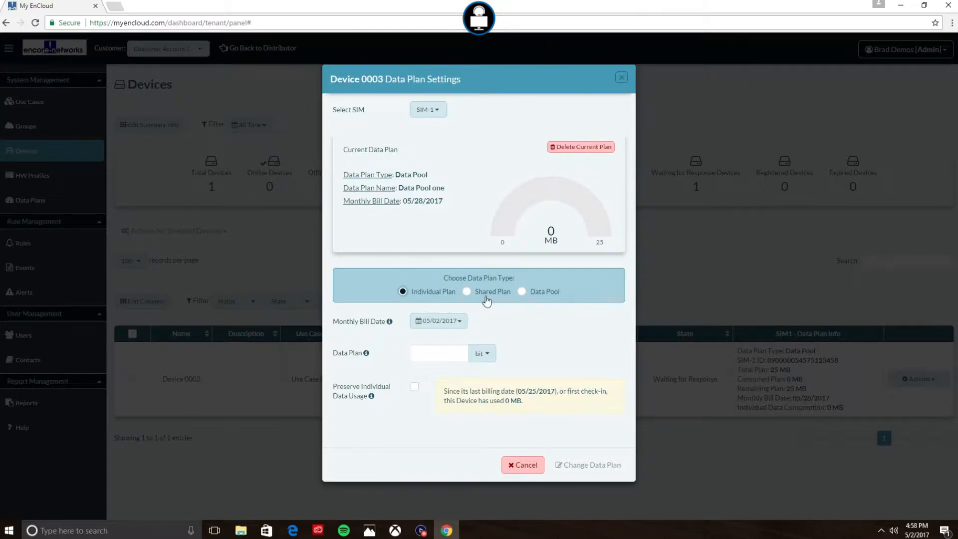
left_click(414, 387)
left_click(432, 353)
type("25")
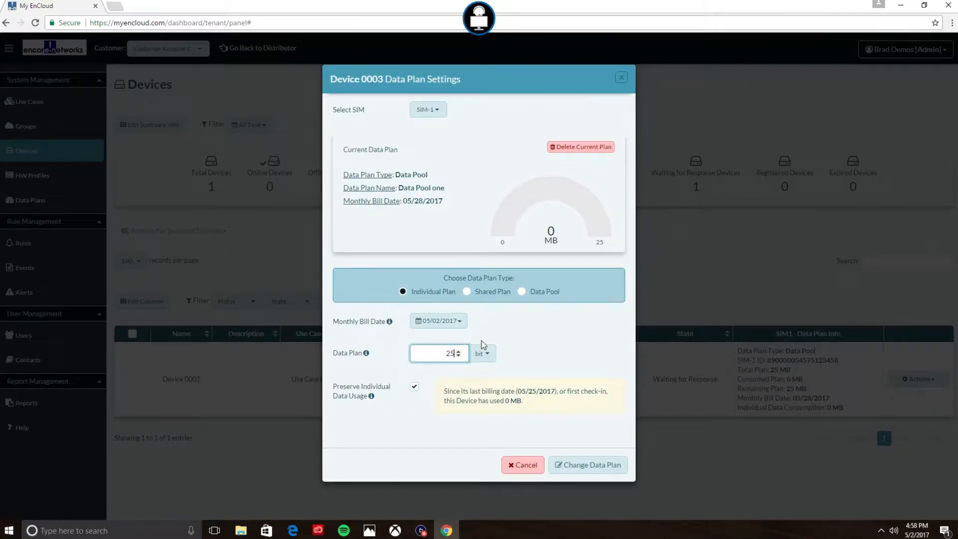
left_click(495, 357)
left_click(485, 409)
double_click(455, 354)
type("30")
- Set the individual plan's monthly bill date to 05/25/2017 and apply the plan change to Device 0003
left_click(455, 321)
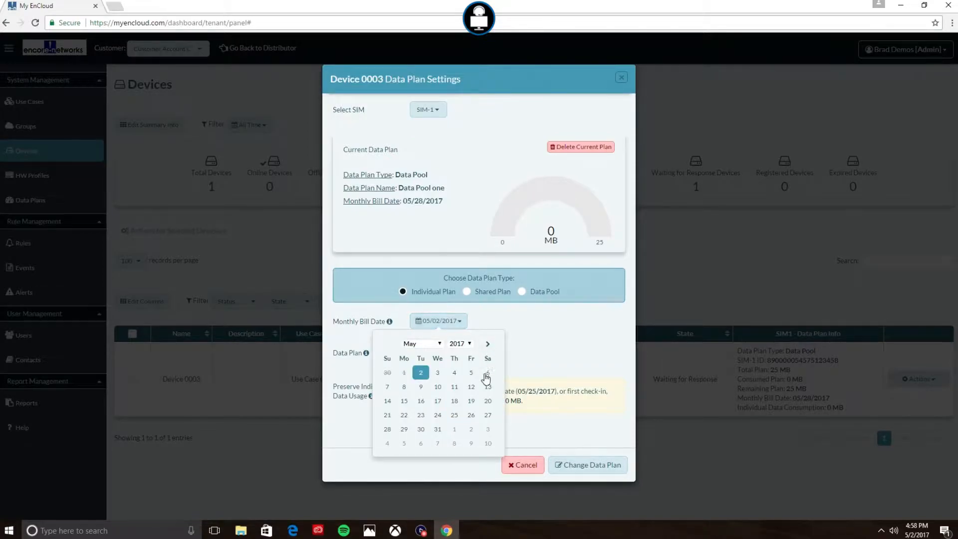
left_click(454, 416)
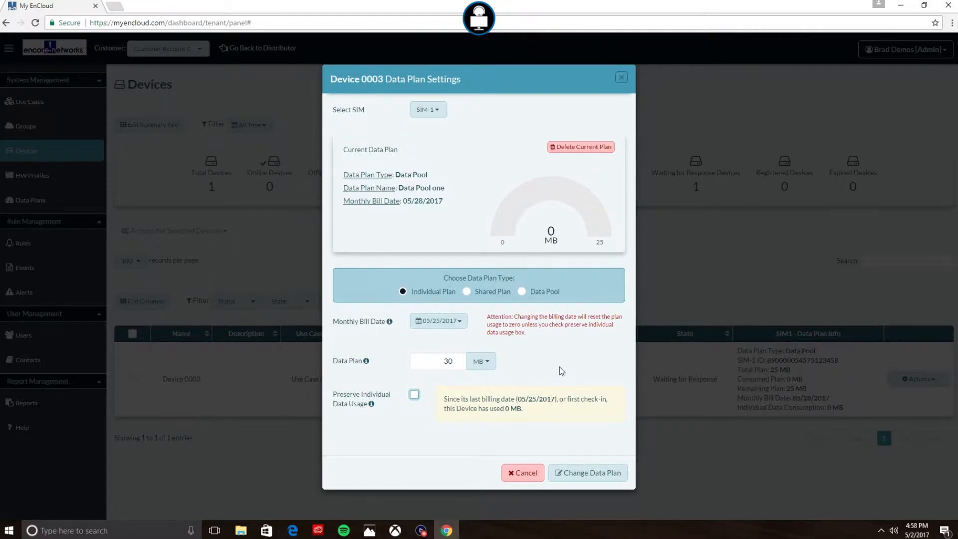
left_click(597, 475)
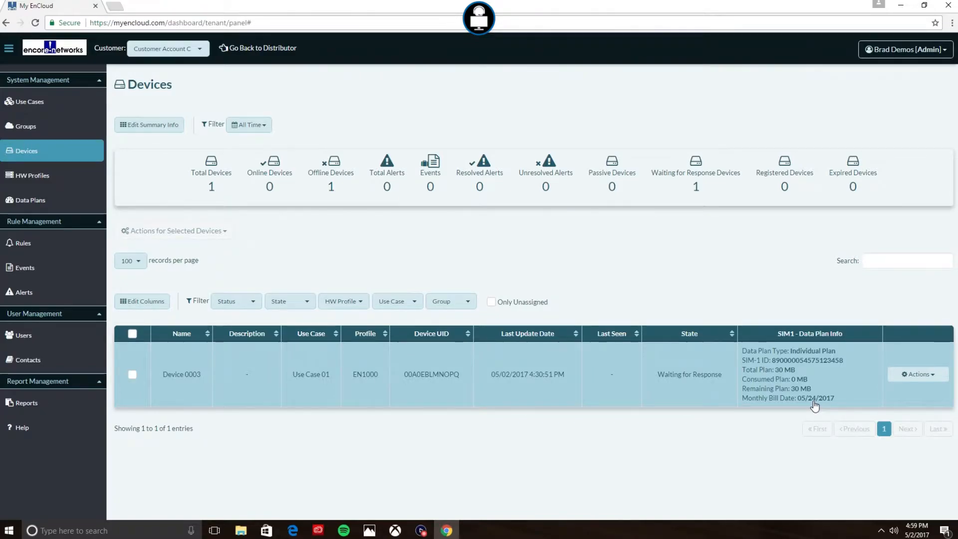
- Change Device 0003's data plan to the Shared Plan "Shared plan one" with Preserve Individual Data Usage enabled
left_click(919, 374)
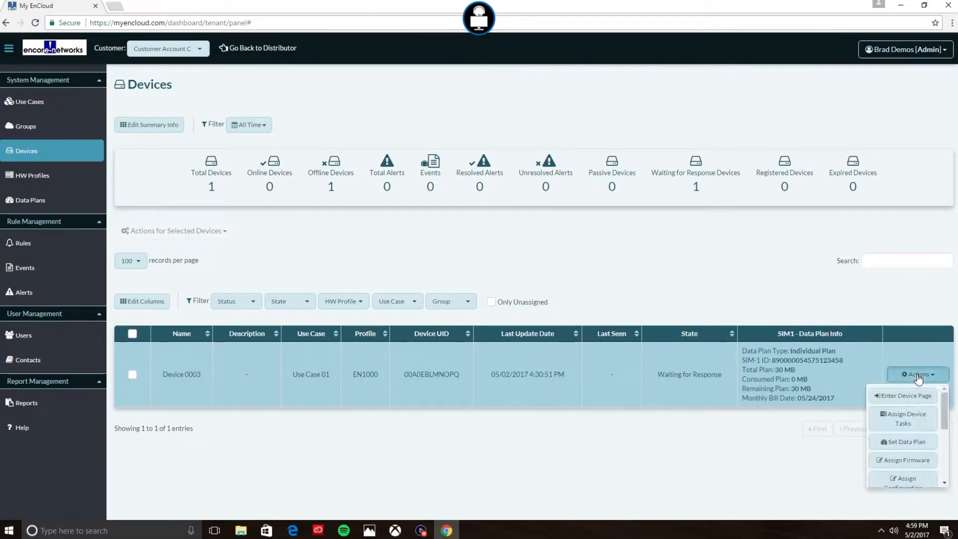
left_click(905, 443)
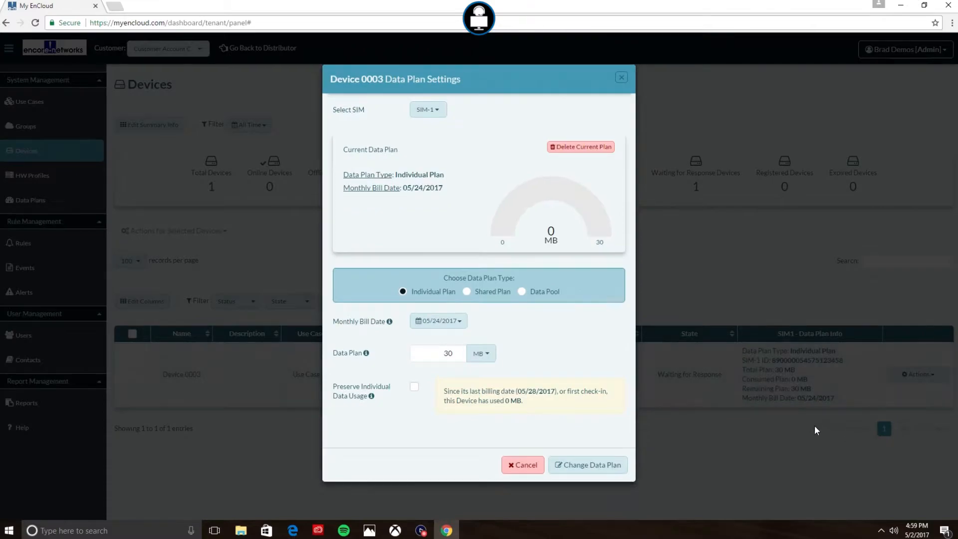
left_click(479, 295)
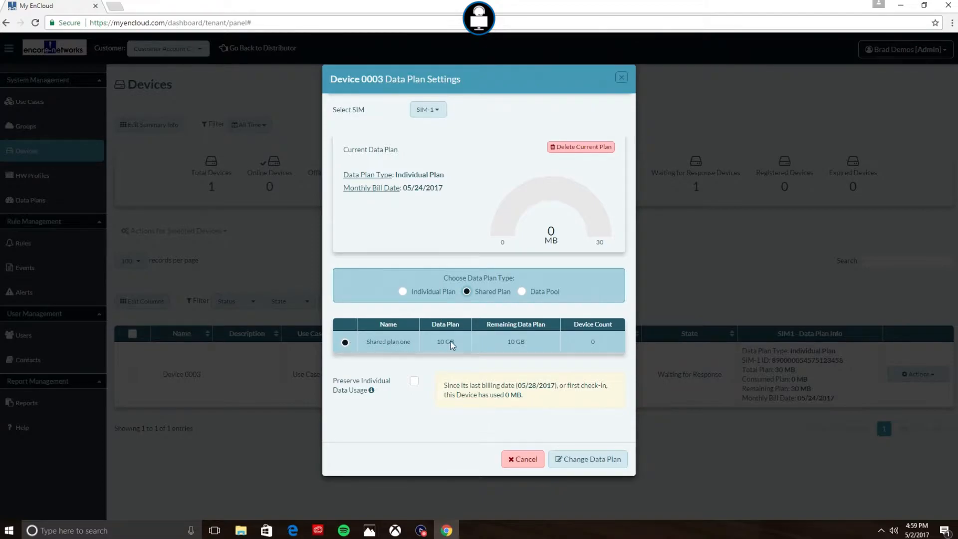
left_click(415, 383)
left_click(604, 464)
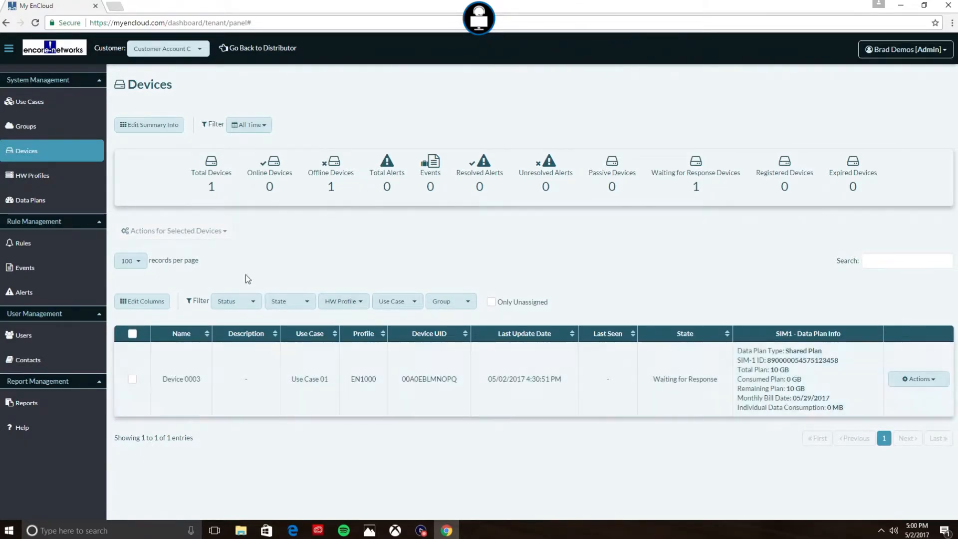
- Open "Shared plan one" for editing from the data plans list and check which devices with SIMs can be added
left_click(27, 203)
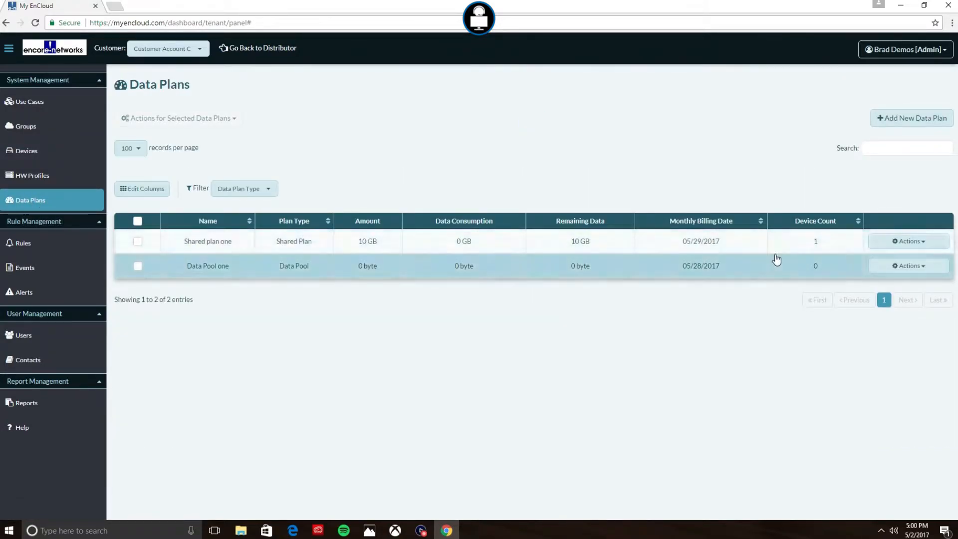
left_click(920, 247)
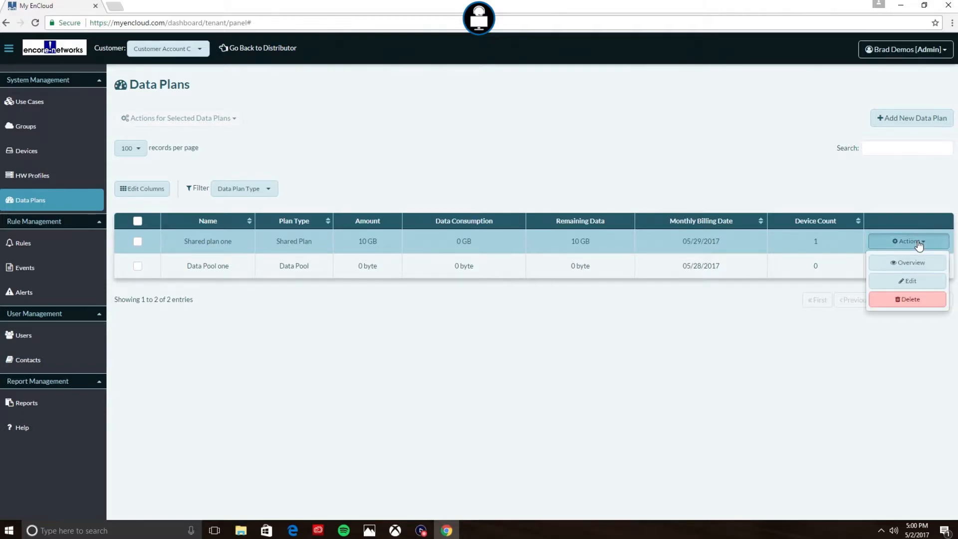
left_click(913, 283)
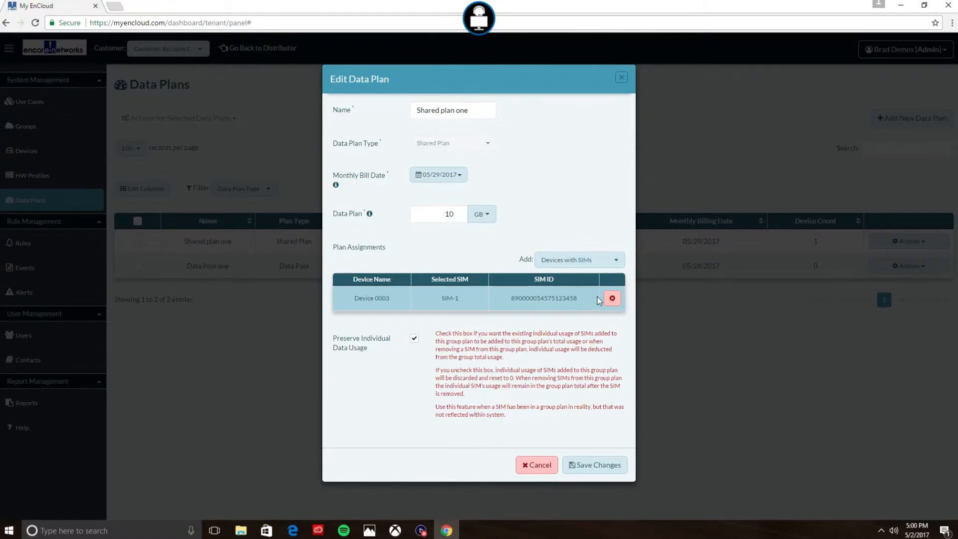
left_click(599, 260)
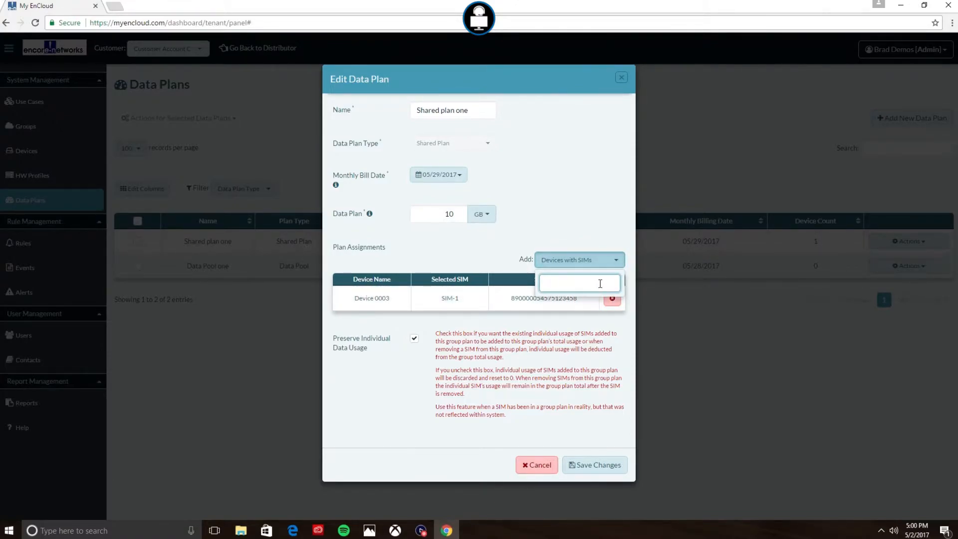
left_click(610, 239)
- Remove Device 0003 from the assignments of "Shared plan one", add its SIM1 back, and recheck the devices available to add
left_click(613, 299)
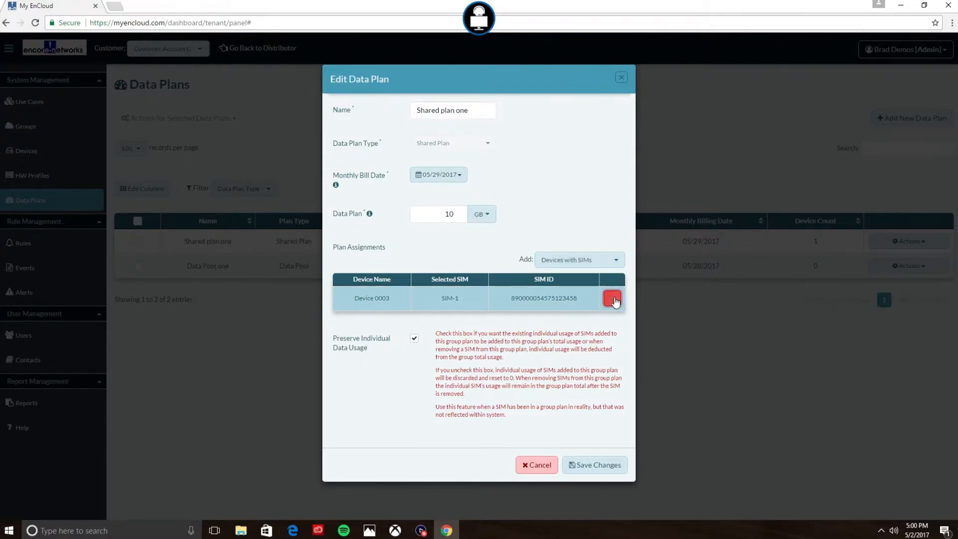
left_click(617, 263)
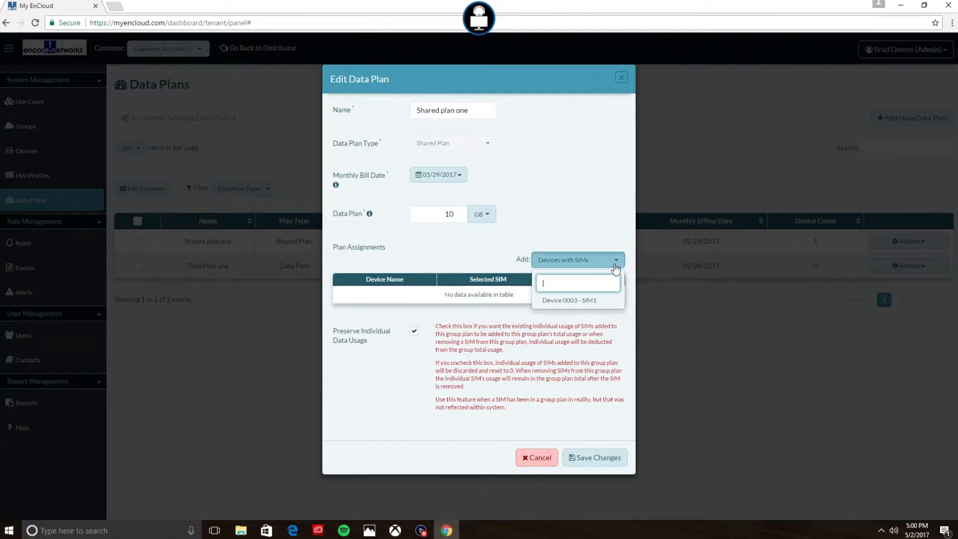
left_click(589, 302)
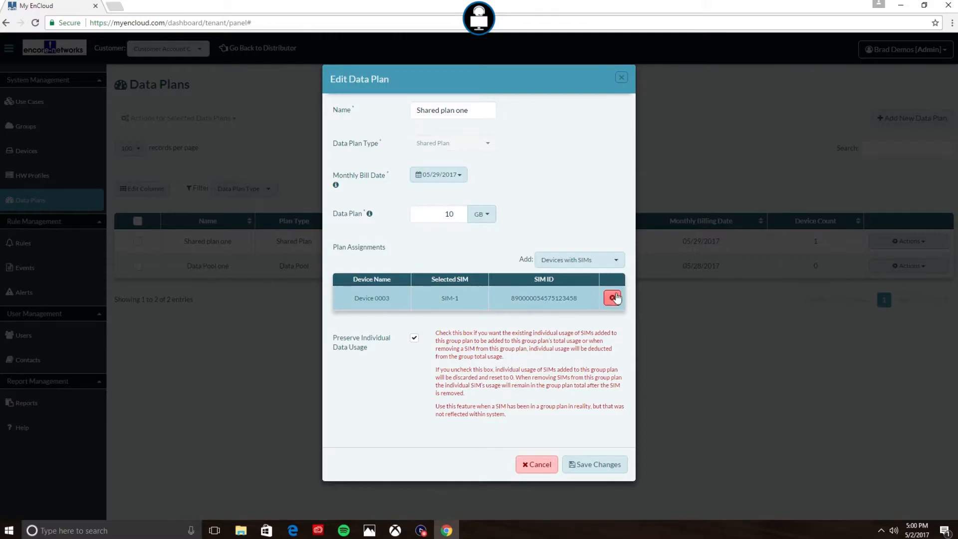
left_click(616, 262)
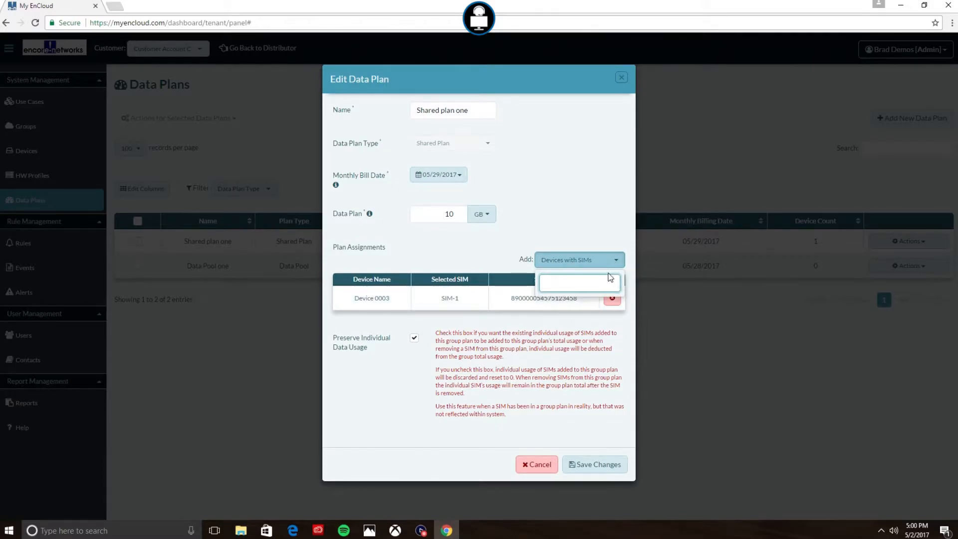
left_click(597, 221)
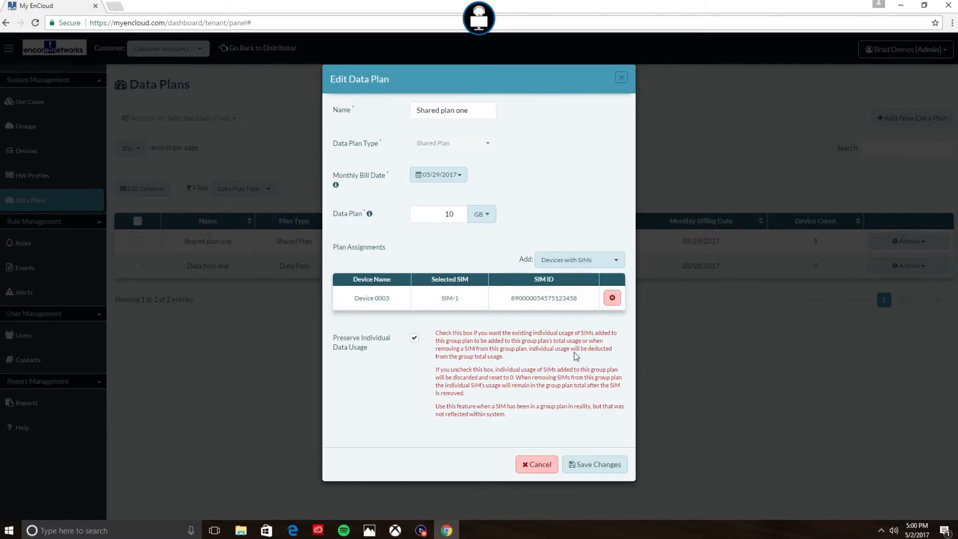